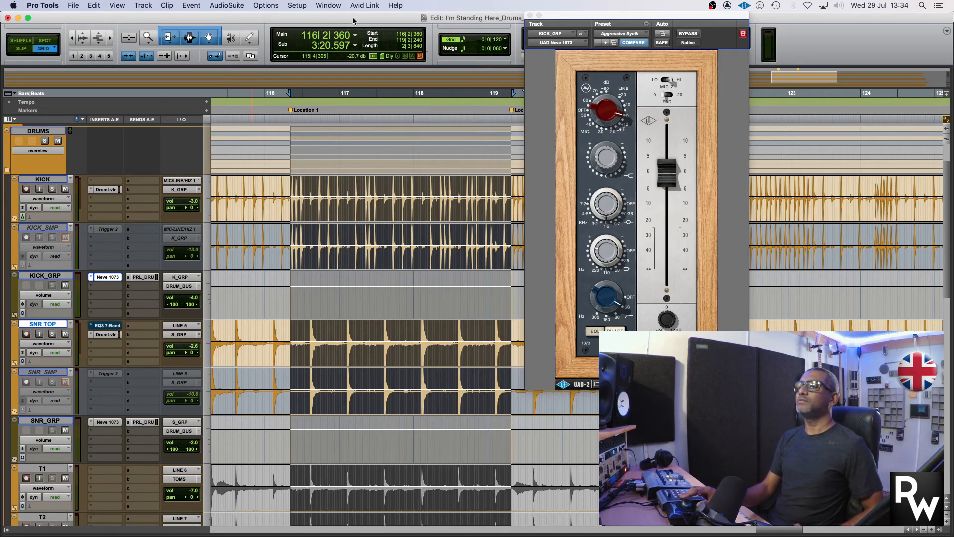
Audition the drum loop in the Mix window with all insert plug-ins bypassed, re-enable them, and return to the Edit window
{"action": "key", "text": "space"}
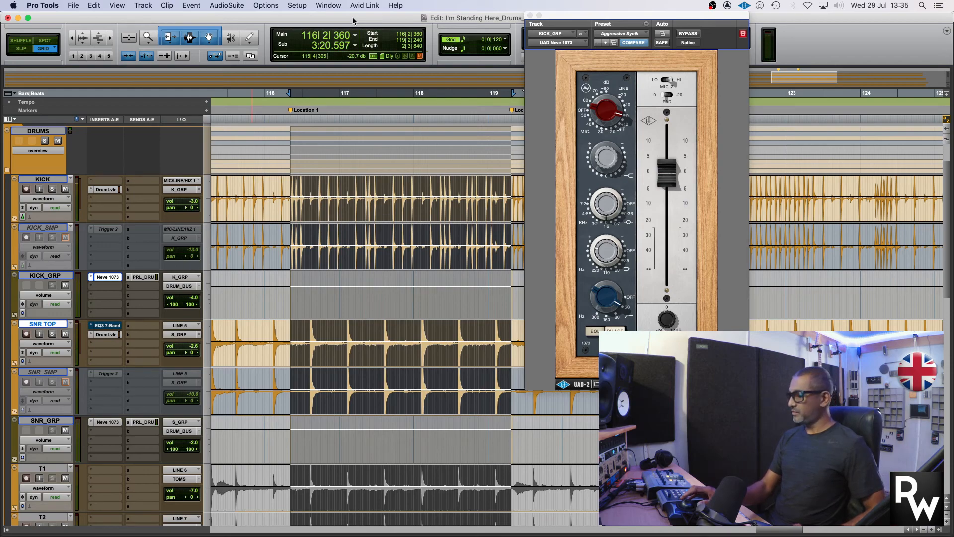
{"action": "key", "text": "super+equal"}
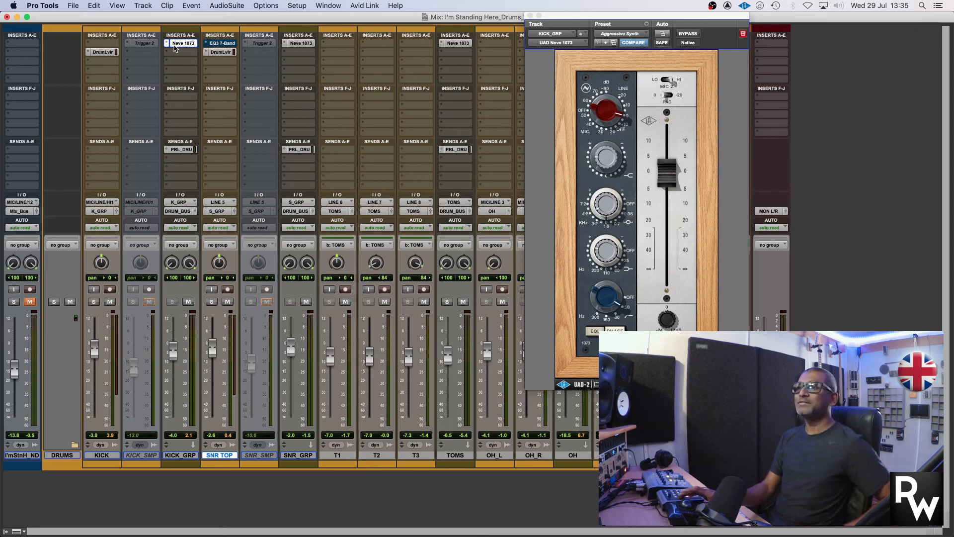
{"action": "left_click", "coordinate": [175, 49], "text": "alt+super"}
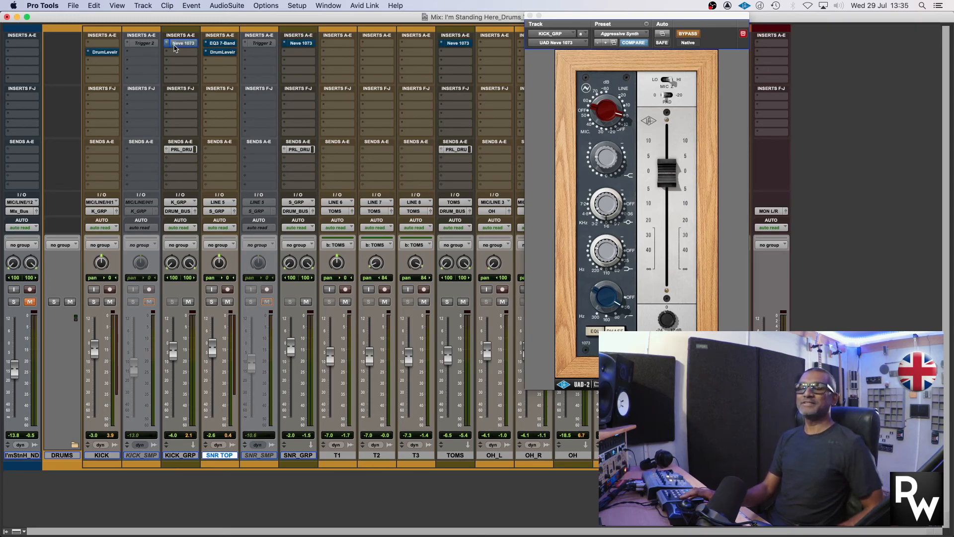
{"action": "key", "text": "space"}
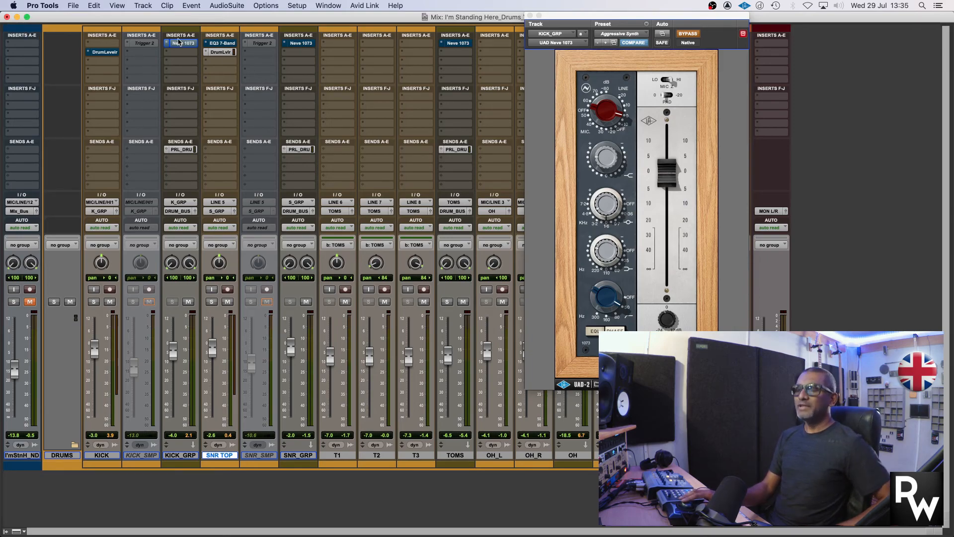
{"action": "left_click", "coordinate": [183, 44], "text": "alt+super"}
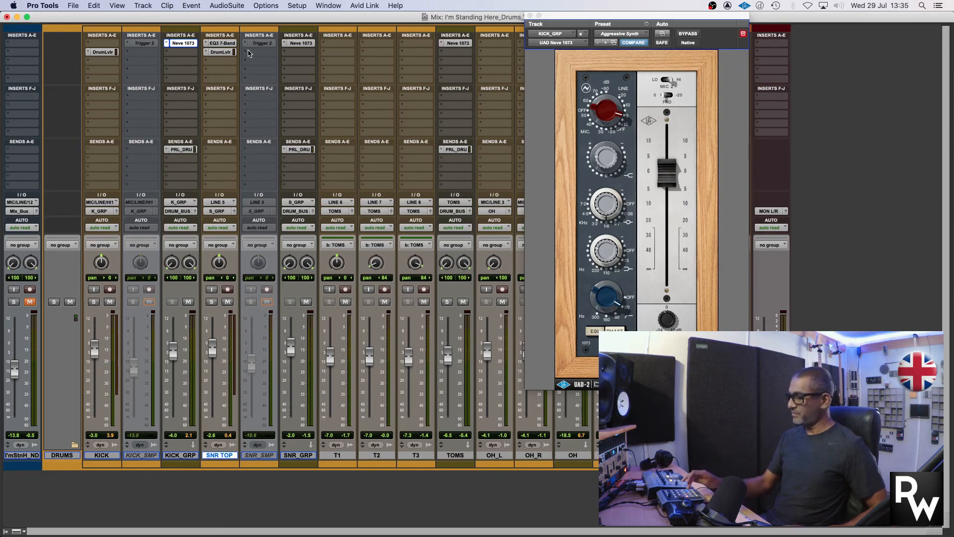
{"action": "key", "text": "super+equal"}
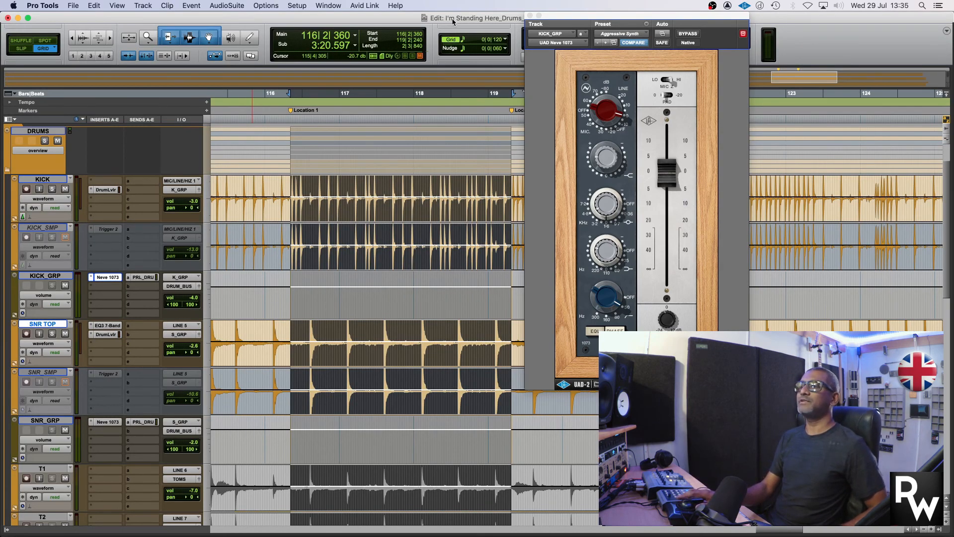
Solo the KICK track and compare the loop with its Drum Leveler insert active and bypassed, closing the plug-in at the end
{"action": "left_click", "coordinate": [52, 190]}
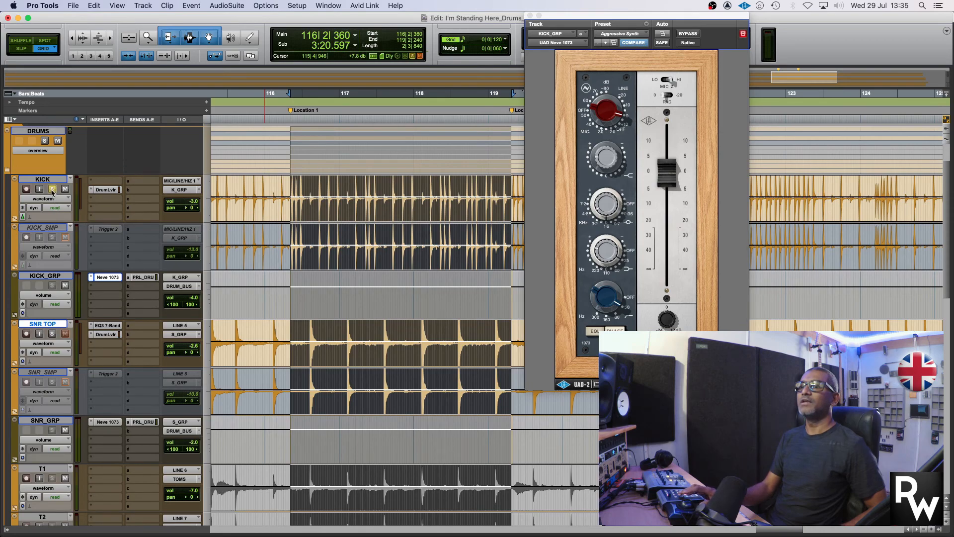
{"action": "left_click", "coordinate": [107, 190]}
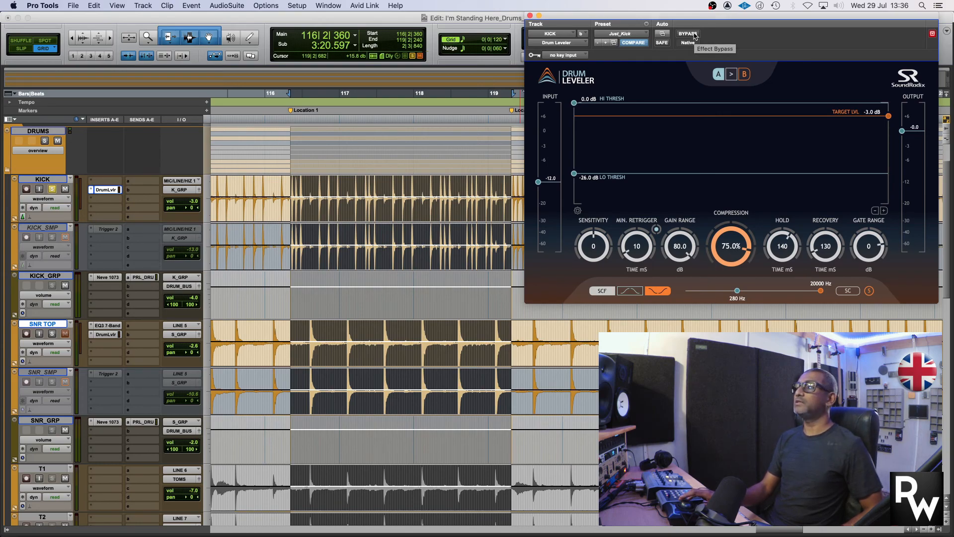
{"action": "key", "text": "space"}
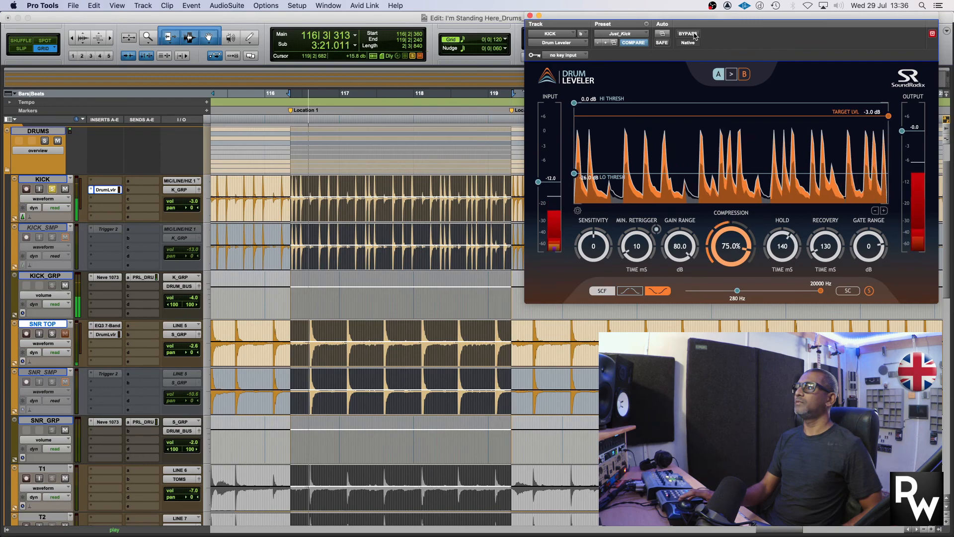
{"action": "key", "text": "space"}
{"action": "left_click", "coordinate": [688, 34]}
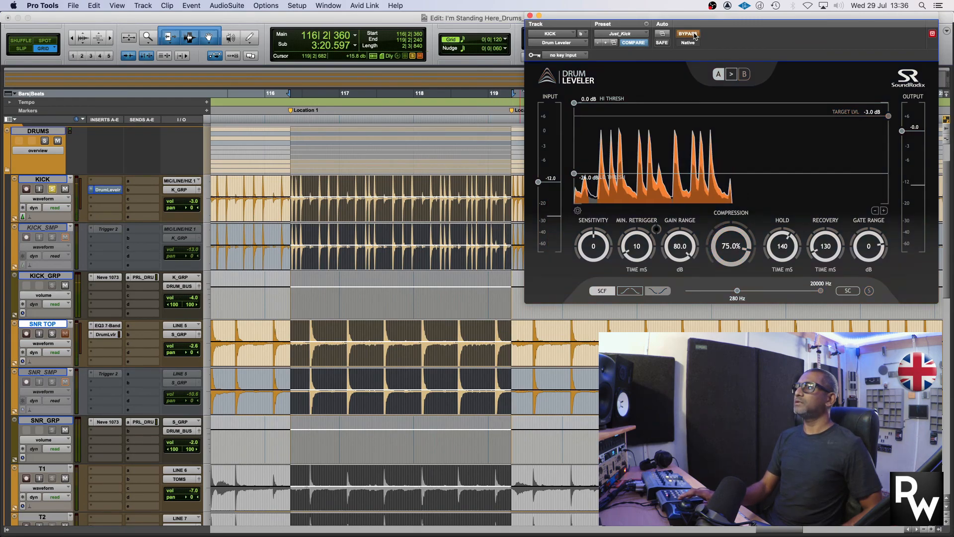
{"action": "key", "text": "space"}
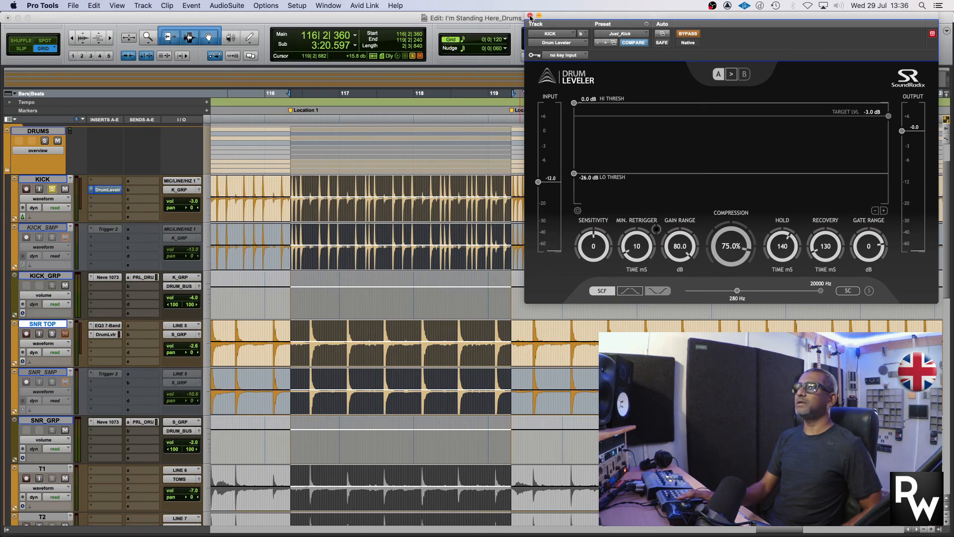
{"action": "left_click", "coordinate": [531, 16]}
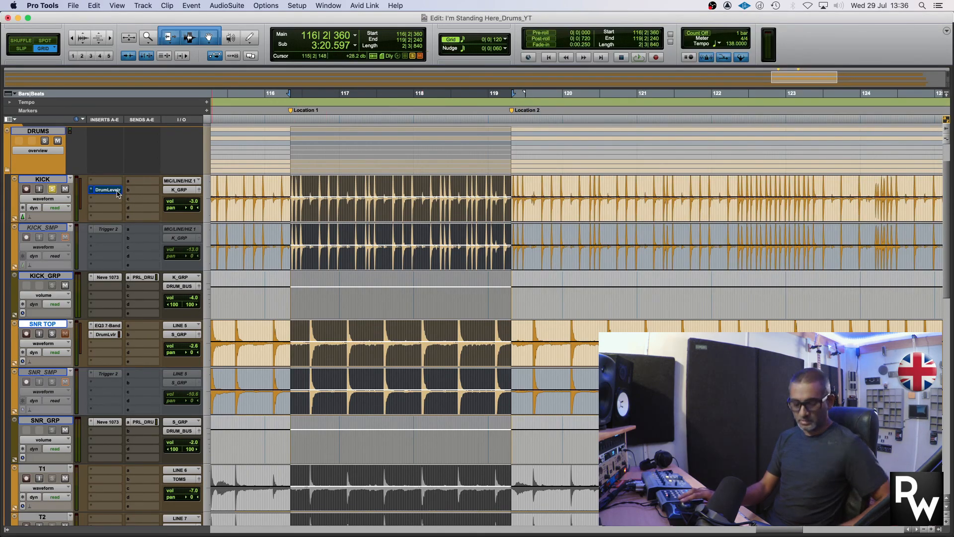
Open the Neve 1073 on KICK_GRP and compare the soloed kick with the plug-in repeatedly bypassed and re-enabled
{"action": "left_click", "coordinate": [107, 278]}
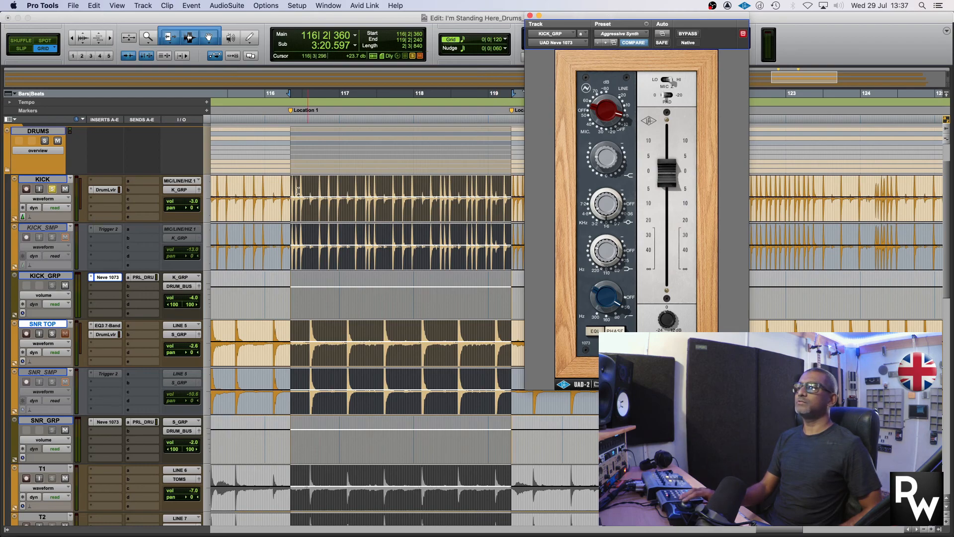
{"action": "key", "text": "space"}
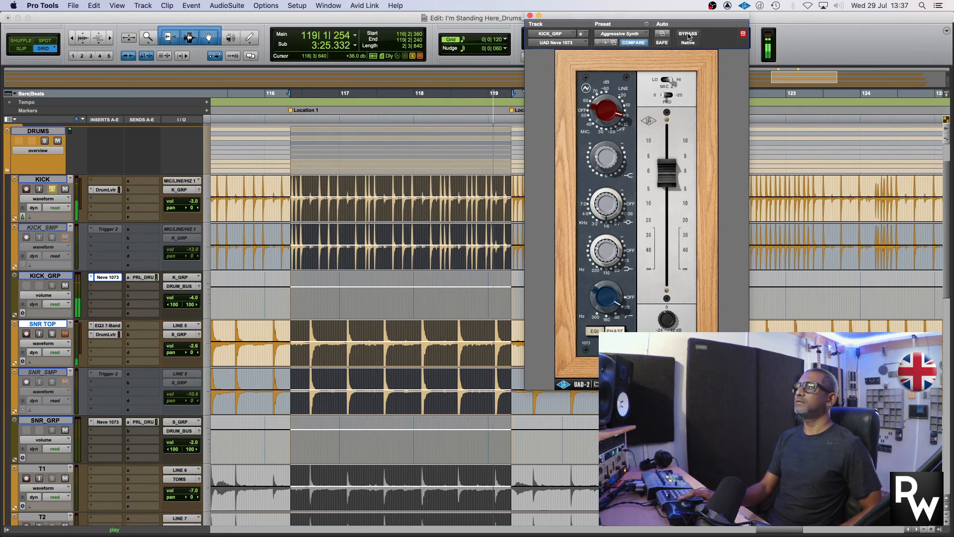
{"action": "key", "text": "space"}
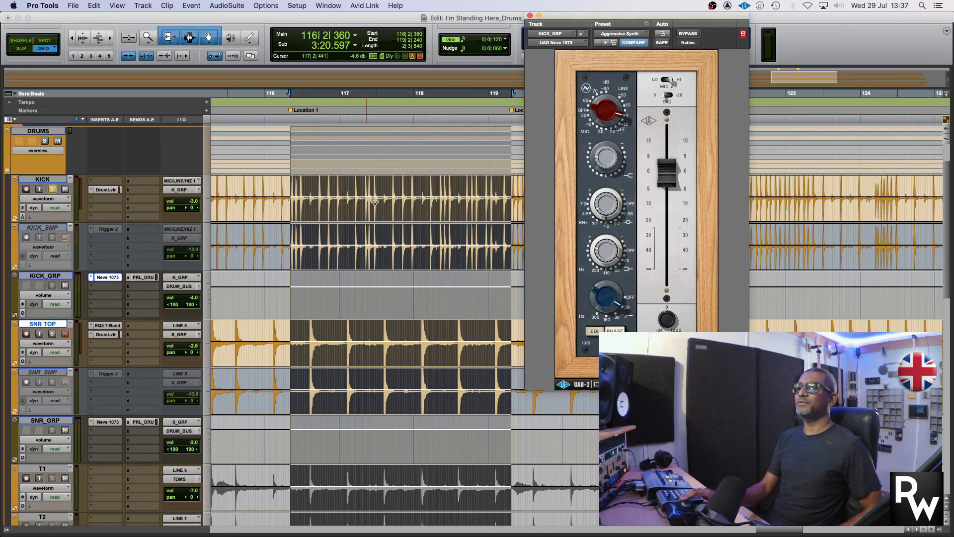
{"action": "left_click", "coordinate": [694, 36]}
{"action": "key", "text": "space"}
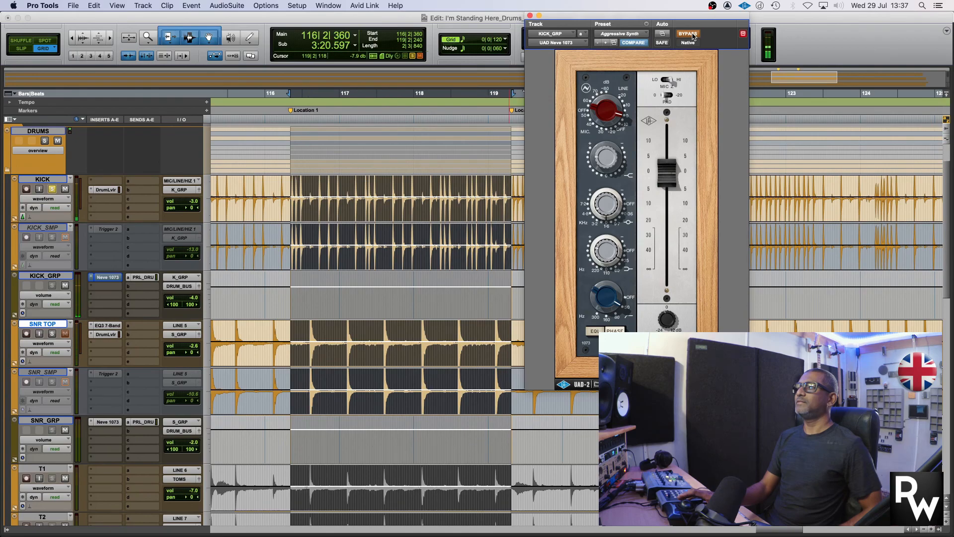
{"action": "left_click", "coordinate": [688, 34]}
{"action": "key", "text": "space"}
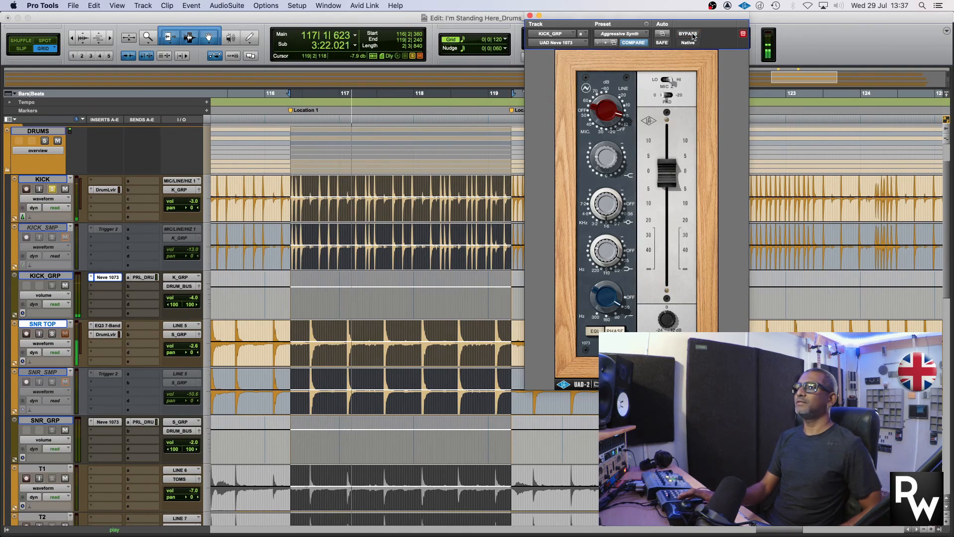
{"action": "key", "text": "space"}
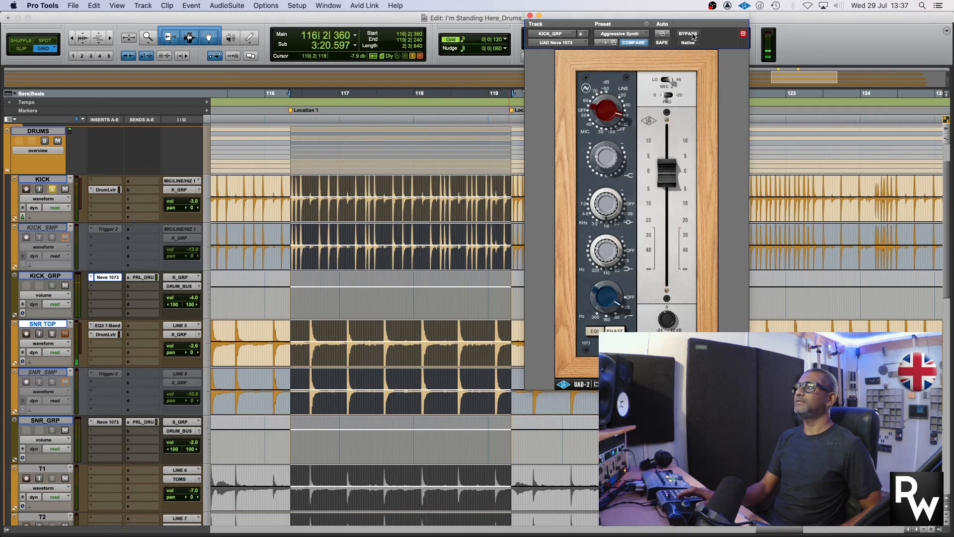
{"action": "left_click", "coordinate": [692, 34]}
{"action": "key", "text": "space"}
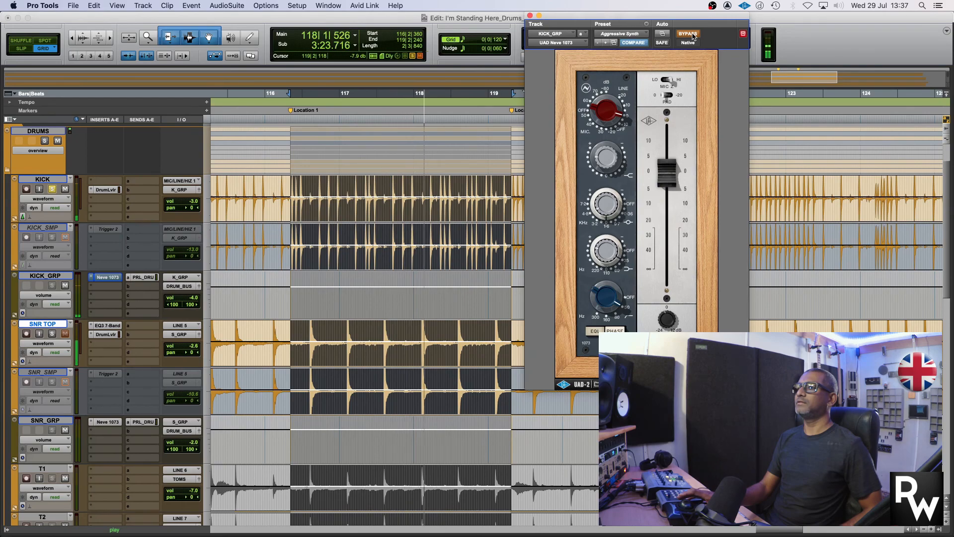
{"action": "key", "text": "space"}
{"action": "left_click", "coordinate": [693, 34]}
{"action": "key", "text": "space"}
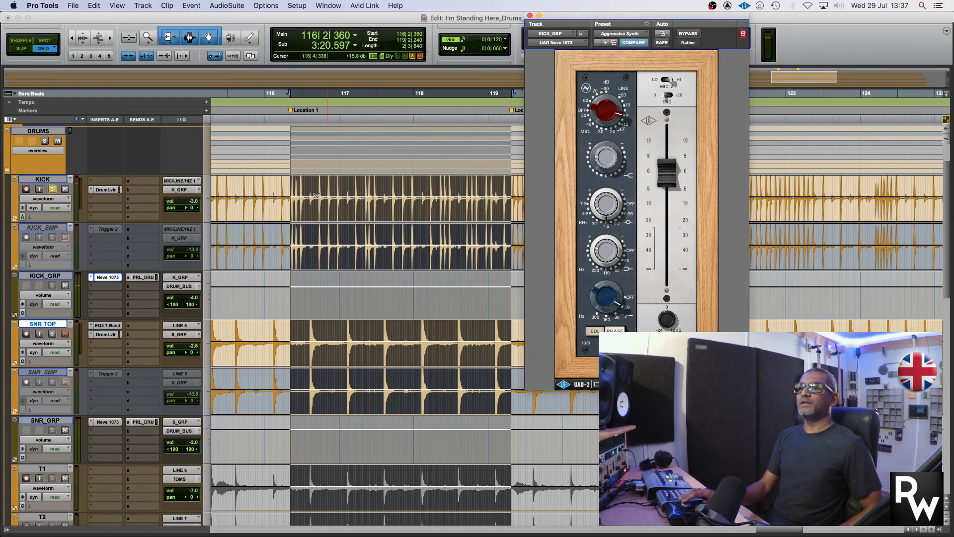
Trace the kick's signal path from KICK through KICK_GRP to MIX BUS, and inspect the Fairchild 670 on MIX BUS
{"action": "left_click", "coordinate": [56, 181]}
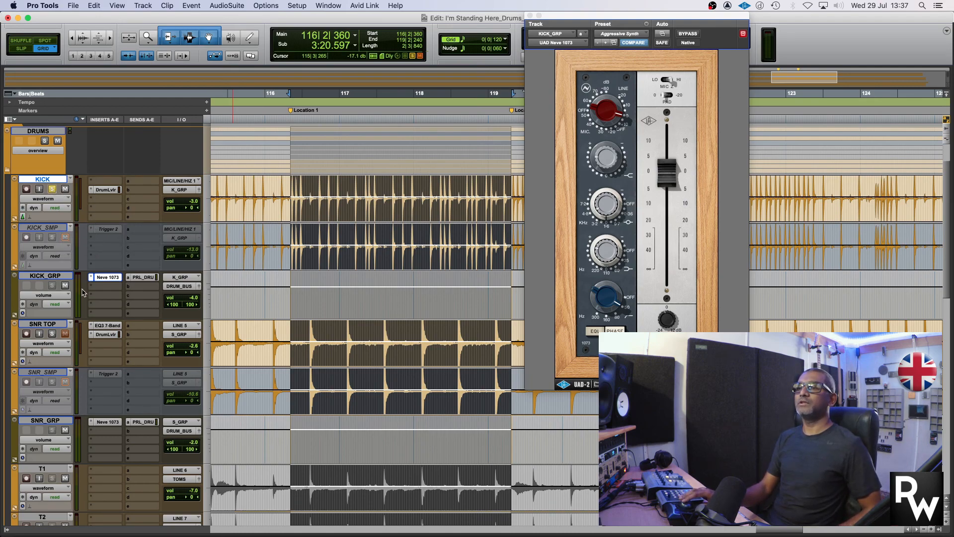
{"action": "left_click", "coordinate": [53, 277]}
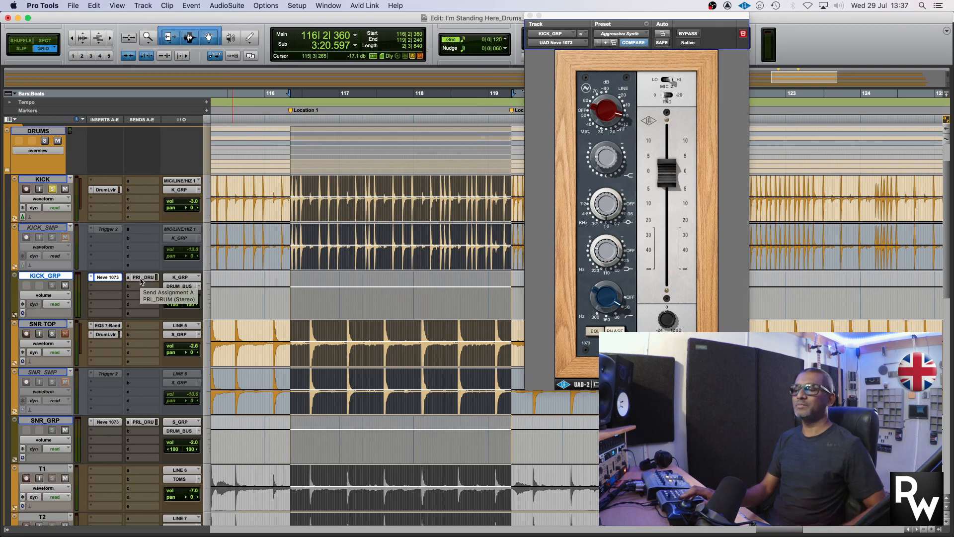
{"action": "scroll", "coordinate": [141, 281], "scroll_direction": "down", "scroll_amount": 5}
{"action": "scroll", "coordinate": [141, 281], "scroll_direction": "down", "scroll_amount": 5}
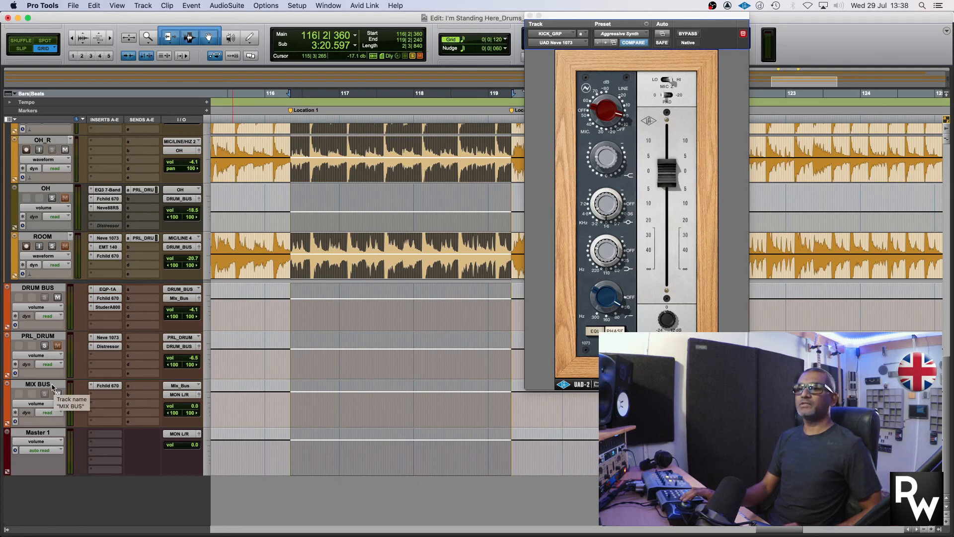
{"action": "left_click", "coordinate": [106, 386]}
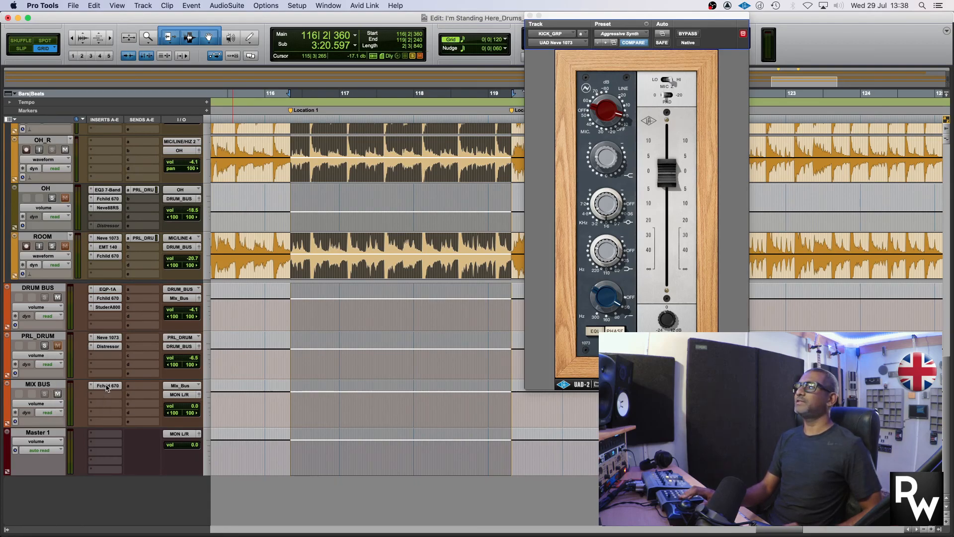
{"action": "left_click_drag", "start_coordinate": [633, 19], "coordinate": [587, 13]}
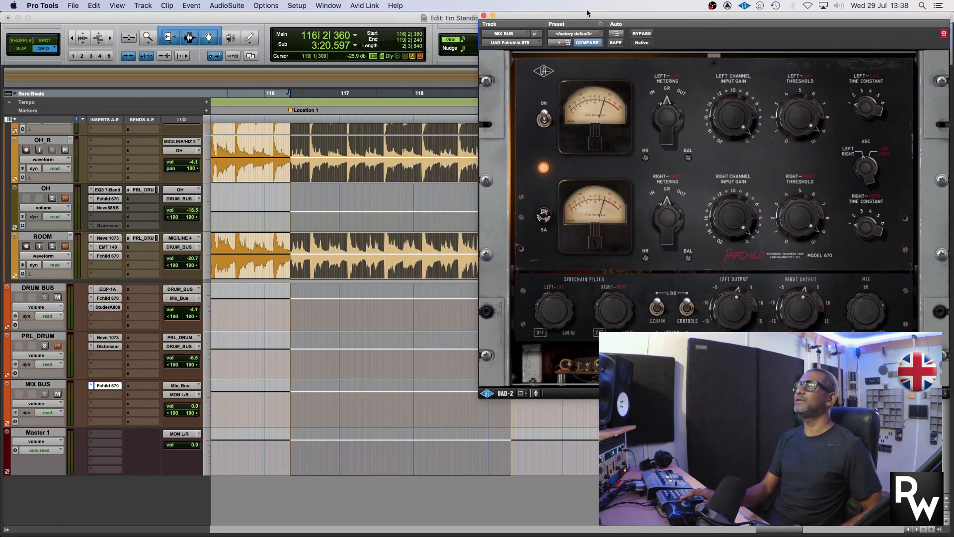
{"action": "left_click", "coordinate": [484, 16]}
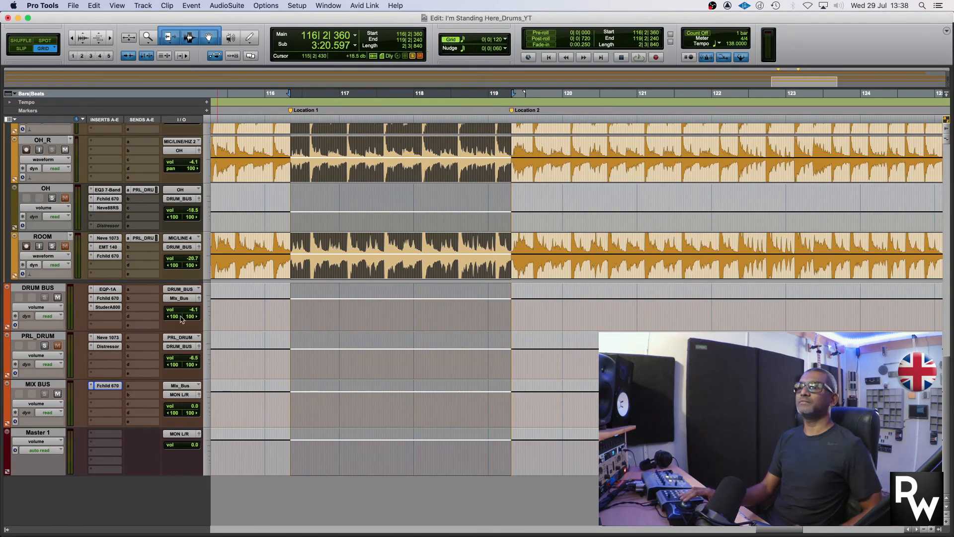
Play back the drum loop without the kick solo to hear the full kit with the ROOM track
{"action": "scroll", "coordinate": [99, 318], "scroll_direction": "up", "scroll_amount": 3}
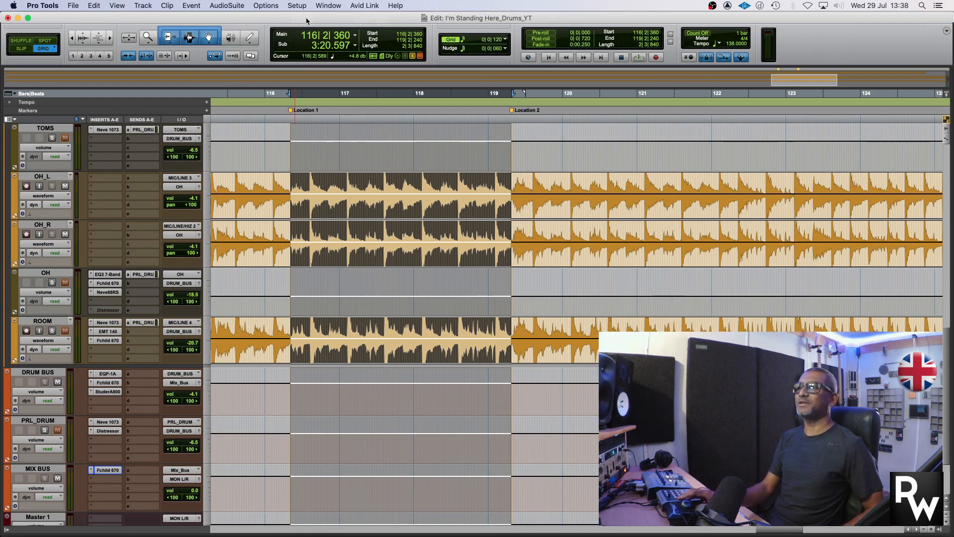
{"action": "scroll", "coordinate": [267, 146], "scroll_direction": "up", "scroll_amount": 5}
{"action": "scroll", "coordinate": [266, 146], "scroll_direction": "up", "scroll_amount": 12}
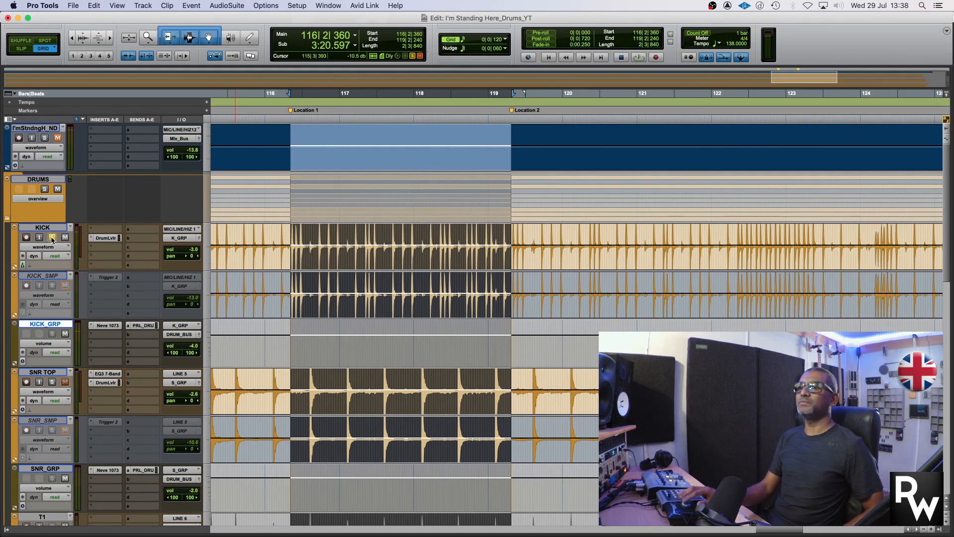
{"action": "scroll", "coordinate": [342, 221], "scroll_direction": "down", "scroll_amount": 15}
{"action": "key", "text": "space"}
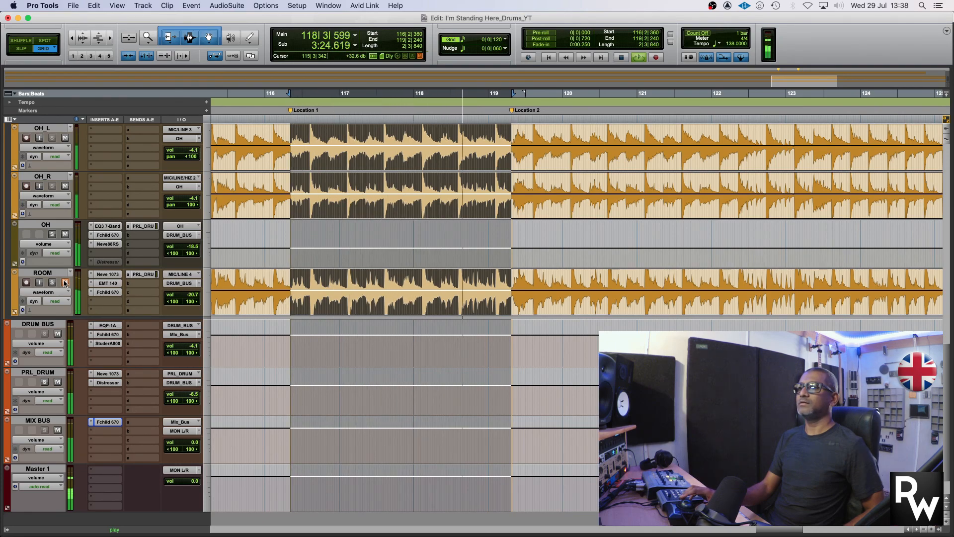
Try a different high-pass filter setting on KICK_GRP's Neve 1073 while the soloed kick plays, and restore the original setting
{"action": "key", "text": "space"}
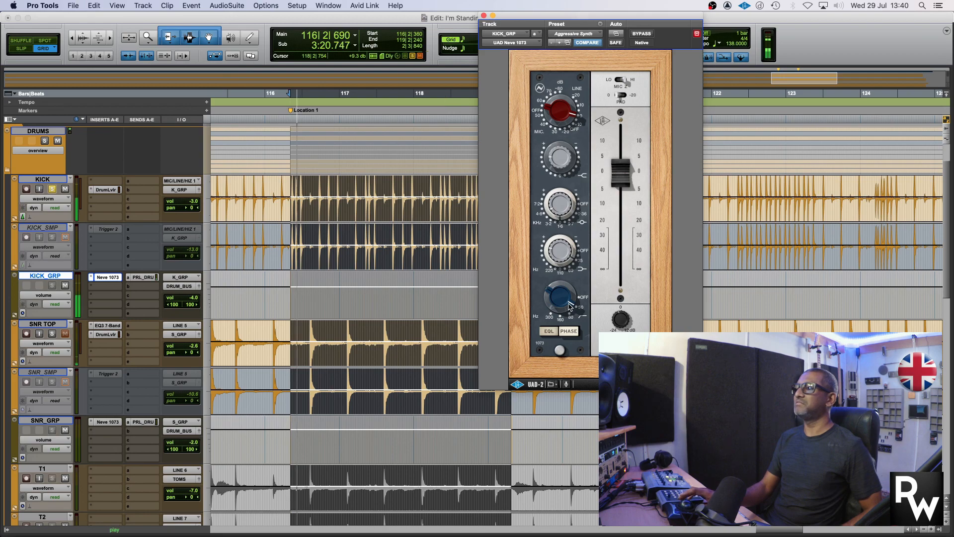
{"action": "mouse_move", "coordinate": [570, 306]}
{"action": "left_mouse_down"}
{"action": "mouse_move", "coordinate": [577, 291]}
{"action": "mouse_move", "coordinate": [578, 321]}
{"action": "mouse_move", "coordinate": [571, 301]}
{"action": "left_mouse_up"}
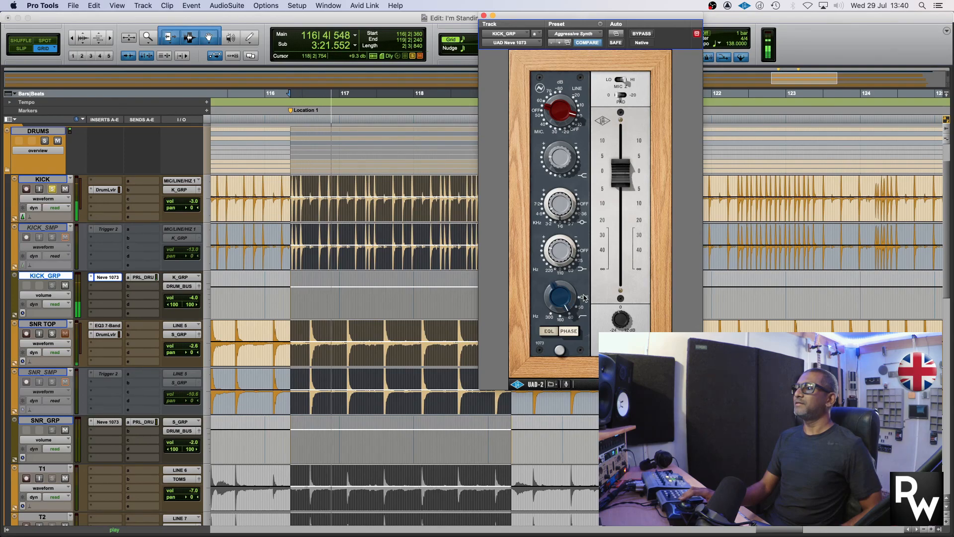
{"action": "key", "text": "space"}
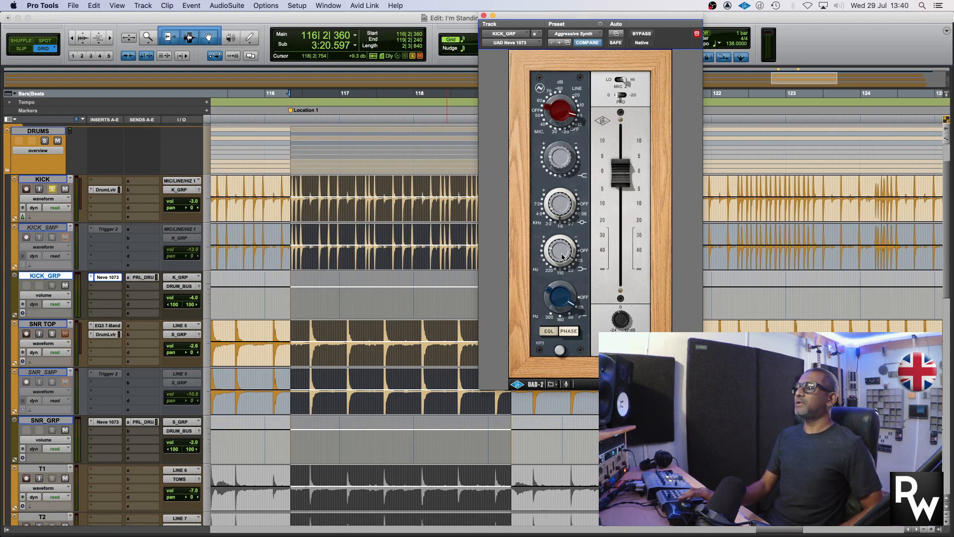
Audition the soloed kick through the low-frequency and midrange EQ bands of KICK_GRP's Neve 1073
{"action": "key", "text": "space"}
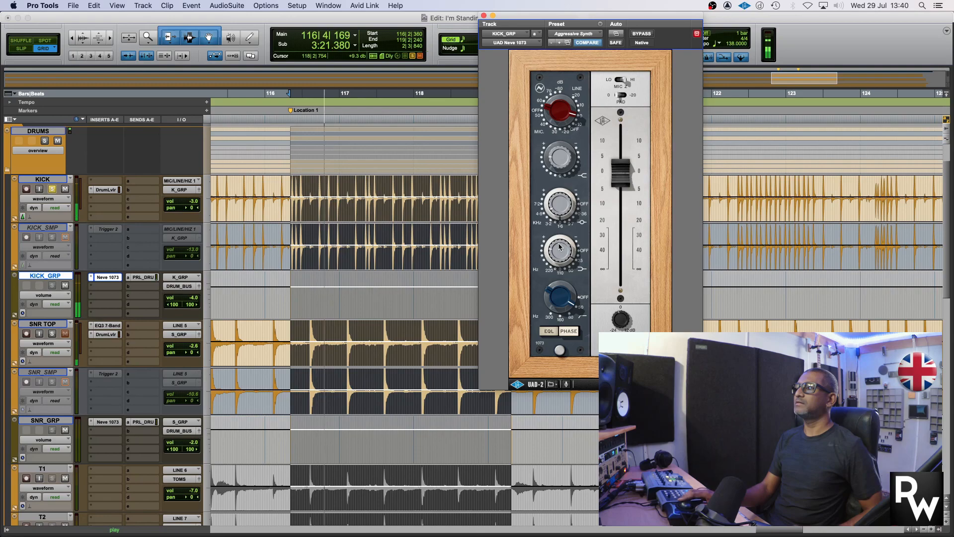
{"action": "key", "text": "space"}
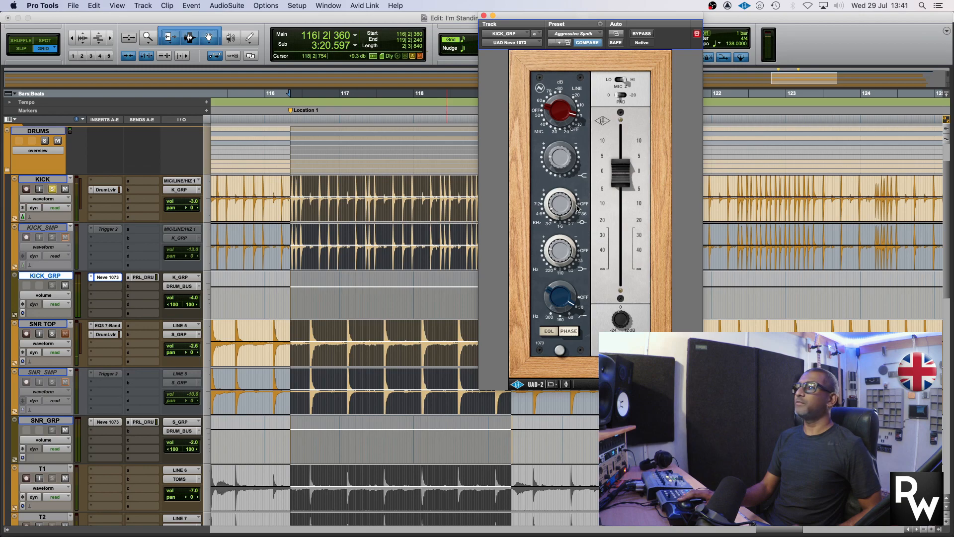
{"action": "key", "text": "space"}
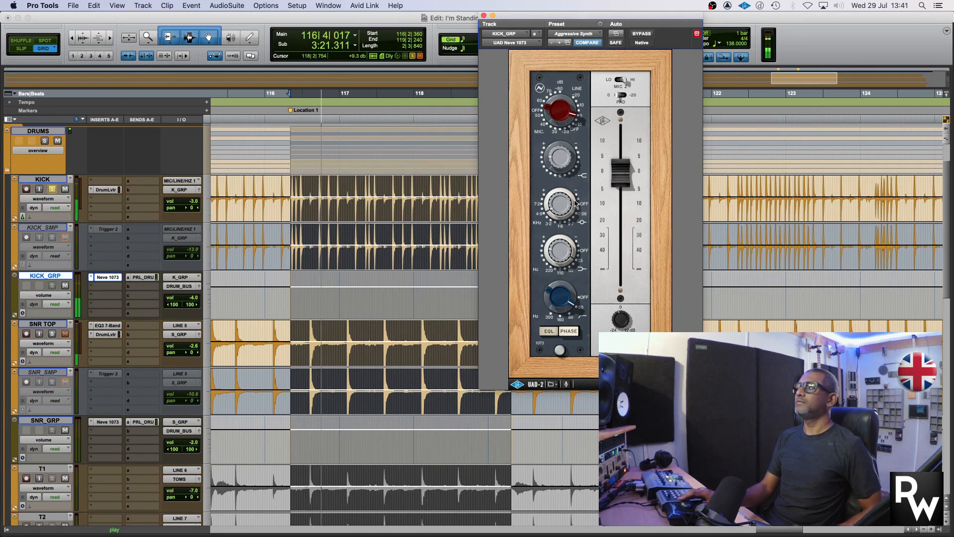
{"action": "key", "text": "space"}
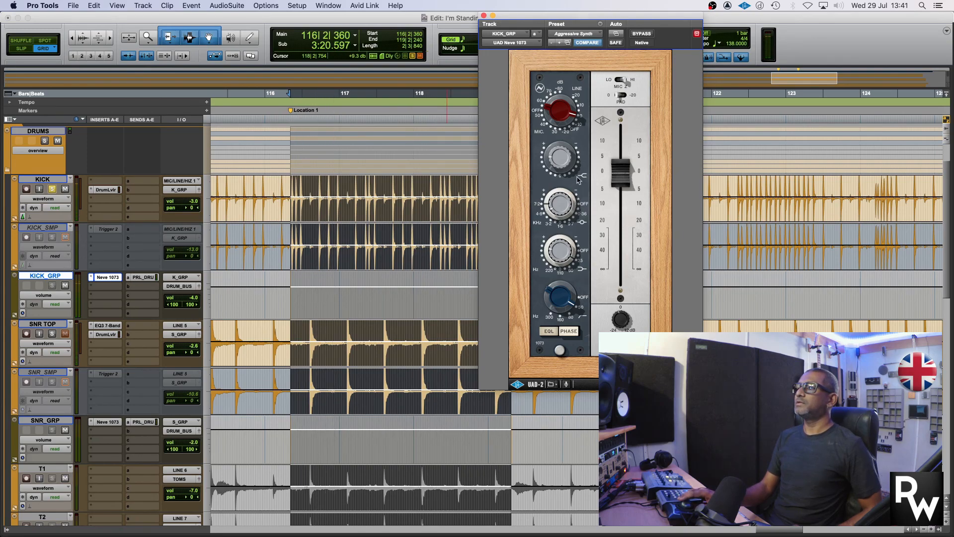